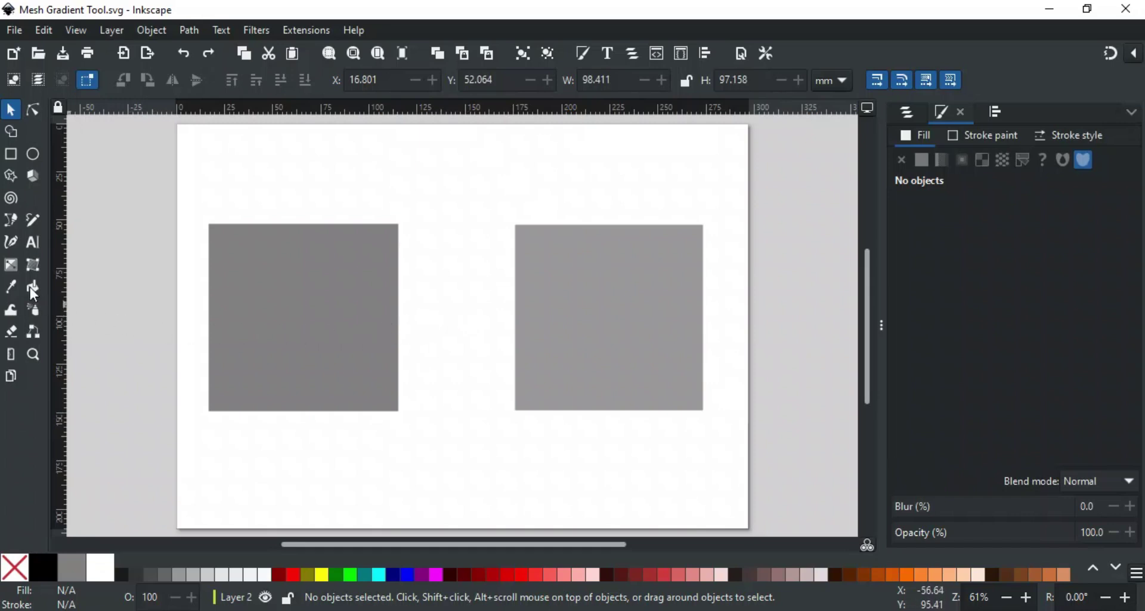
Create a mesh gradient on the left grey square with the Mesh tool.
{"action": "left_click", "coordinate": [31, 265]}
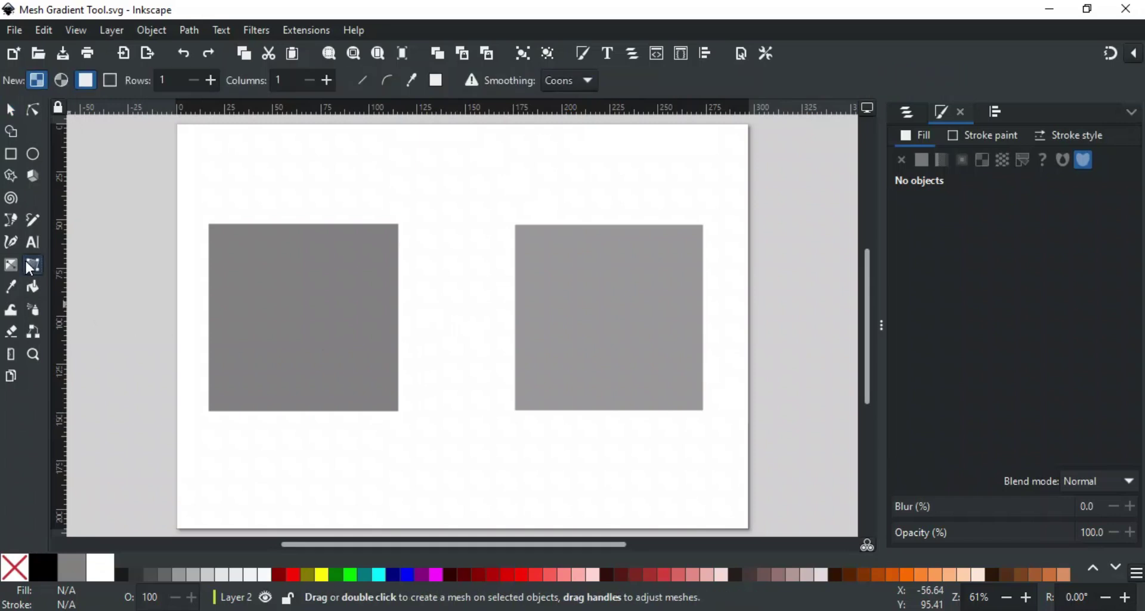
{"action": "left_click", "coordinate": [271, 322]}
{"action": "double_click", "coordinate": [272, 322]}
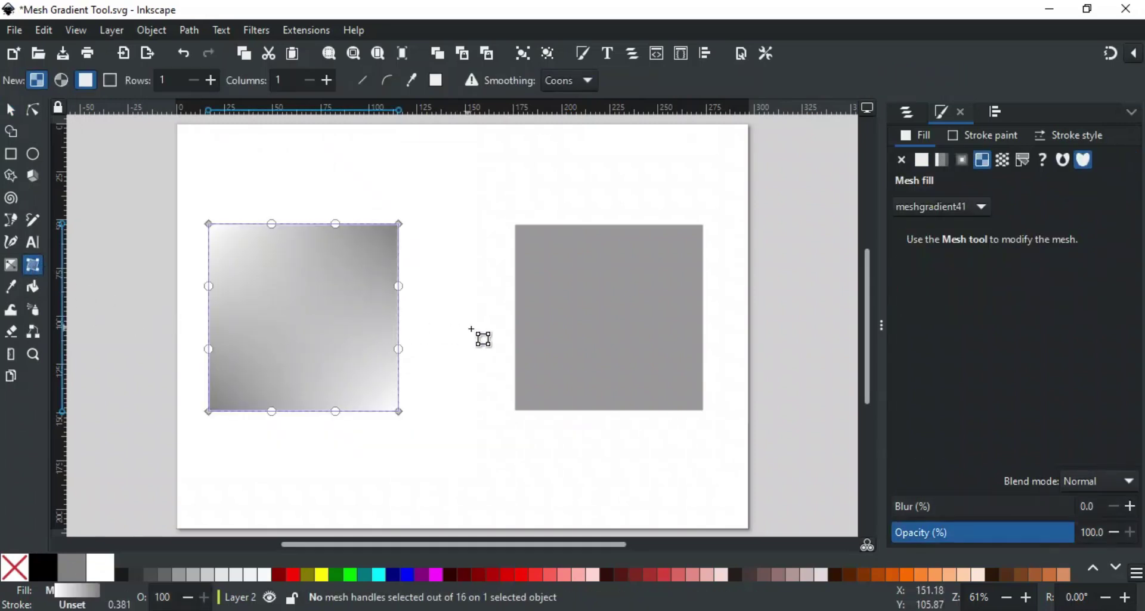
Give the right grey square a mesh gradient fill from Fill and Stroke.
{"action": "key", "text": "s"}
{"action": "left_click", "coordinate": [598, 339]}
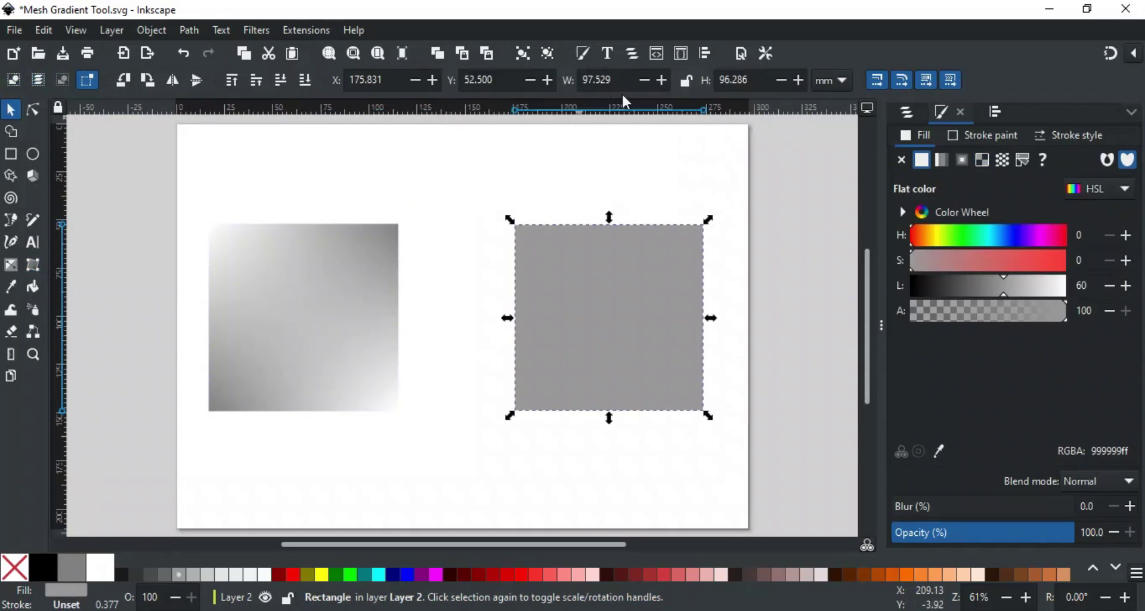
{"action": "left_click", "coordinate": [981, 163]}
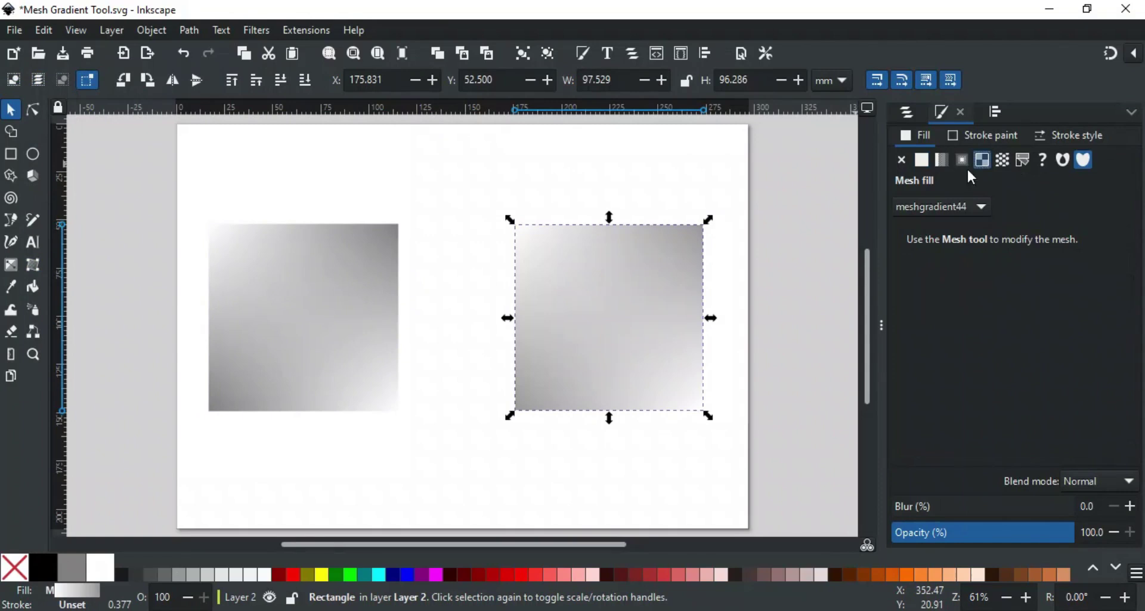
{"action": "left_click", "coordinate": [33, 266]}
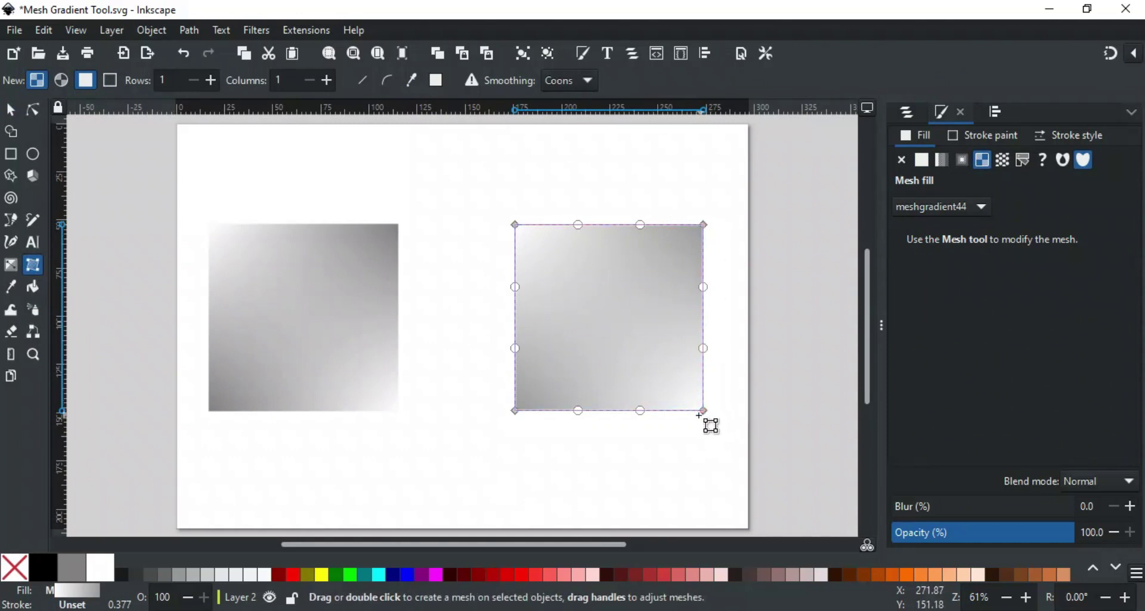
Colour the mesh's bottom-left corner node Aqua.
{"action": "left_click", "coordinate": [515, 411]}
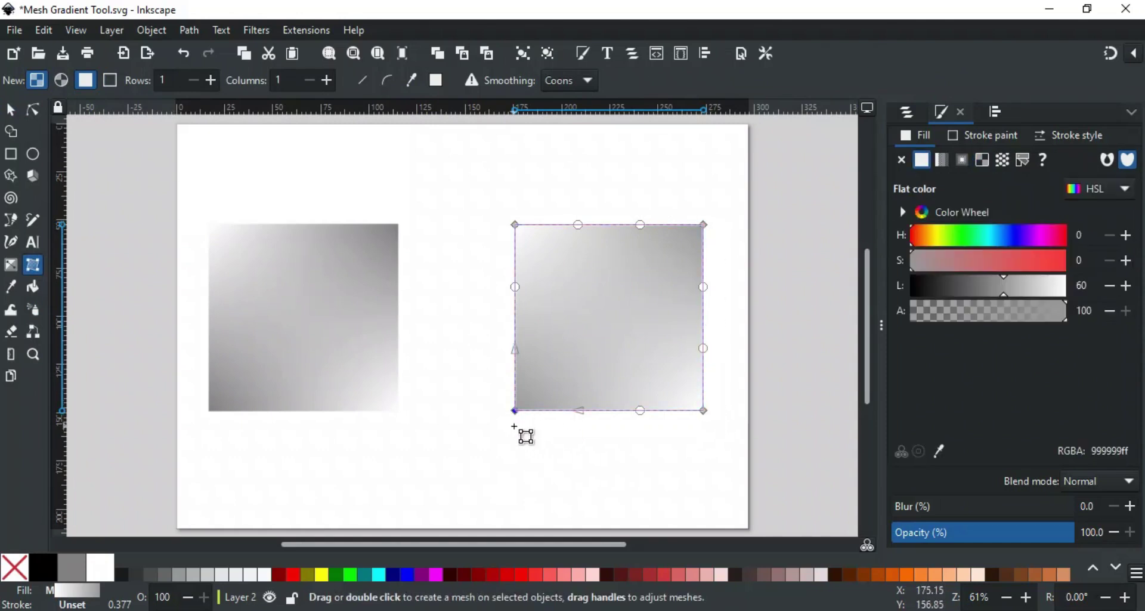
{"action": "left_click", "coordinate": [387, 577]}
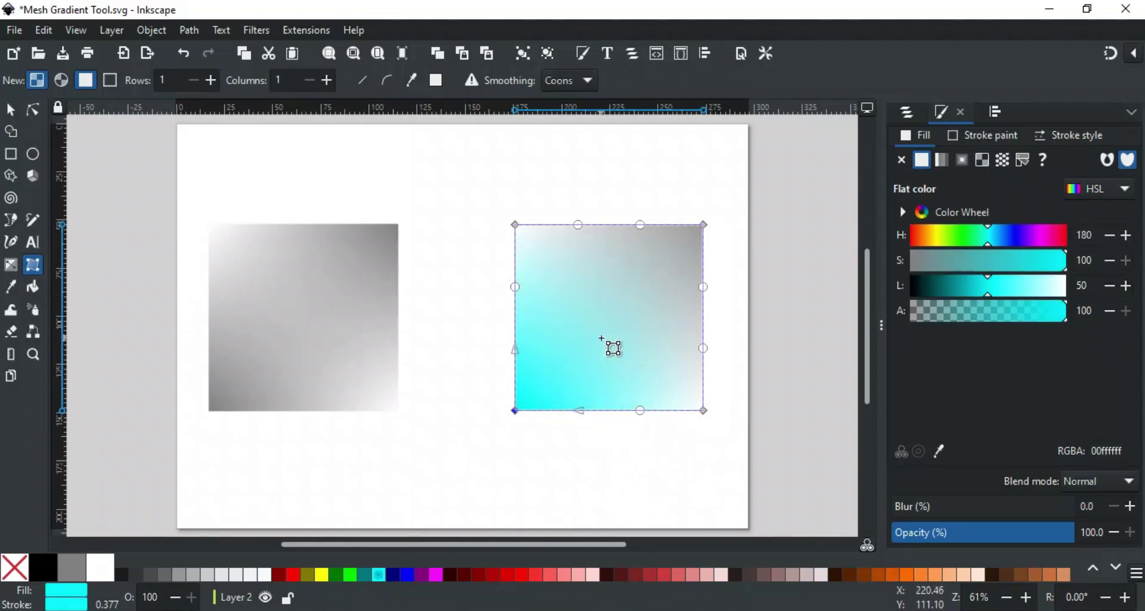
{"action": "key", "text": "Escape"}
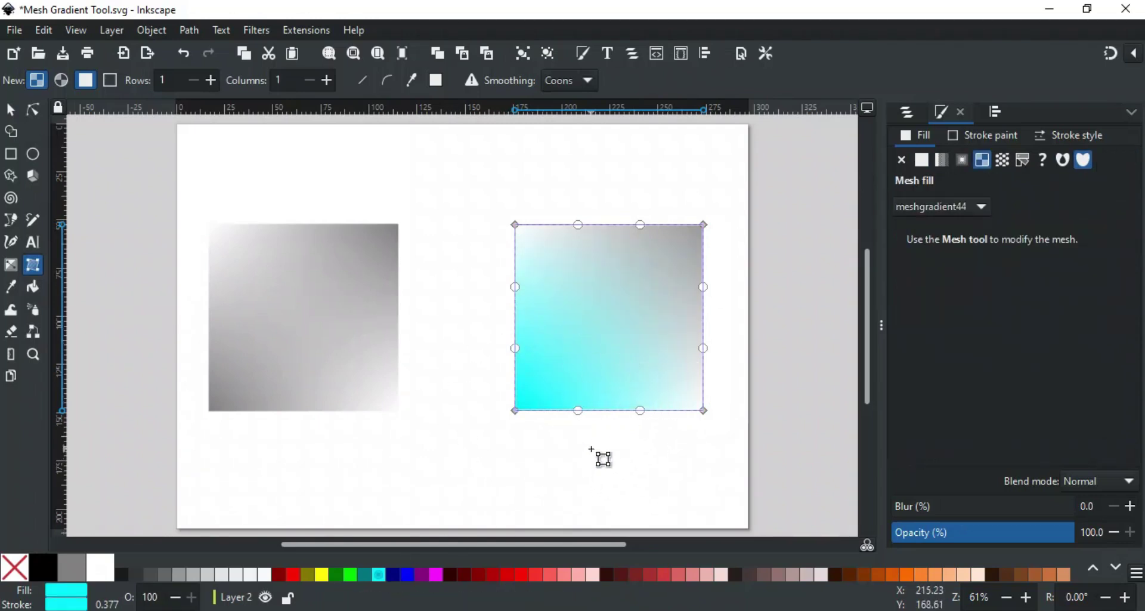
Drag the mesh handles to bend the top edge into a curve and the left edge into an S-curve.
{"action": "left_click", "coordinate": [517, 287]}
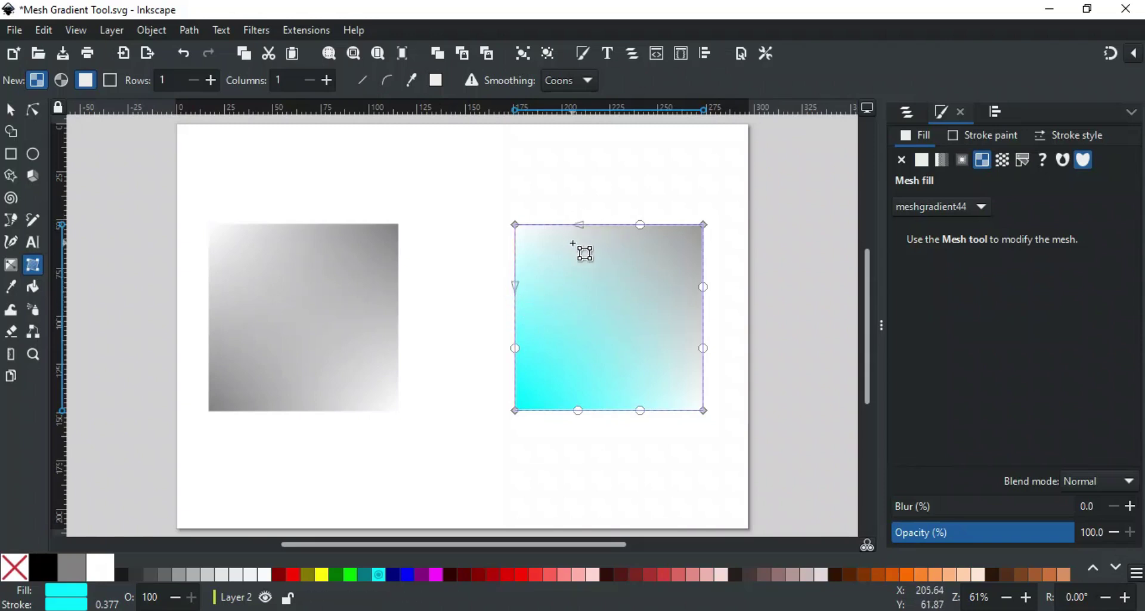
{"action": "left_click_drag", "start_coordinate": [579, 225], "coordinate": [587, 277]}
{"action": "left_click_drag", "start_coordinate": [517, 288], "coordinate": [571, 378]}
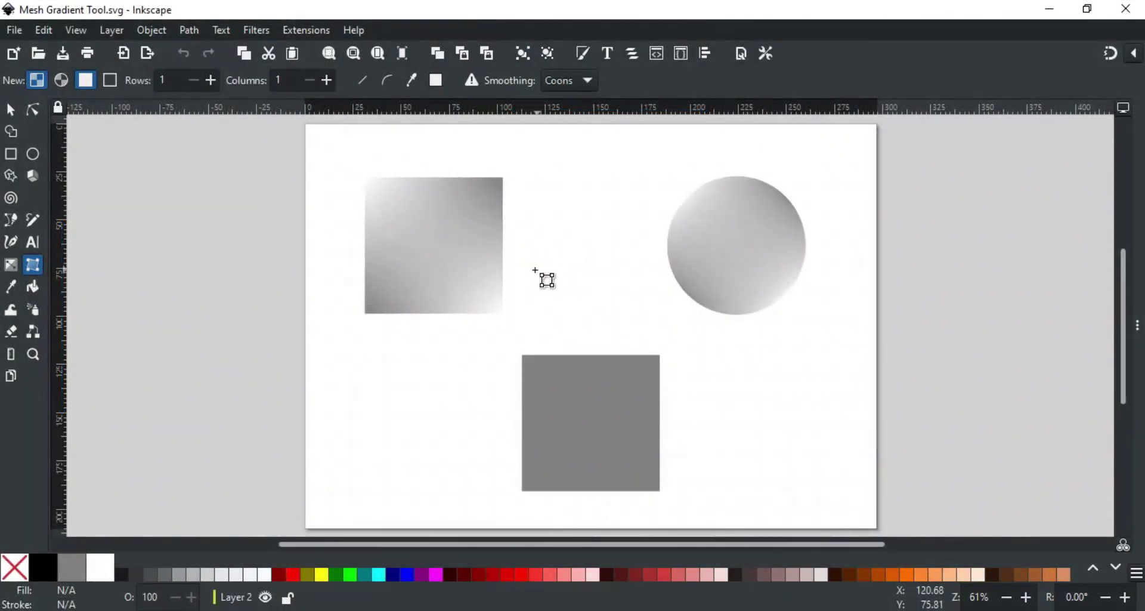
{"action": "left_click", "coordinate": [467, 275]}
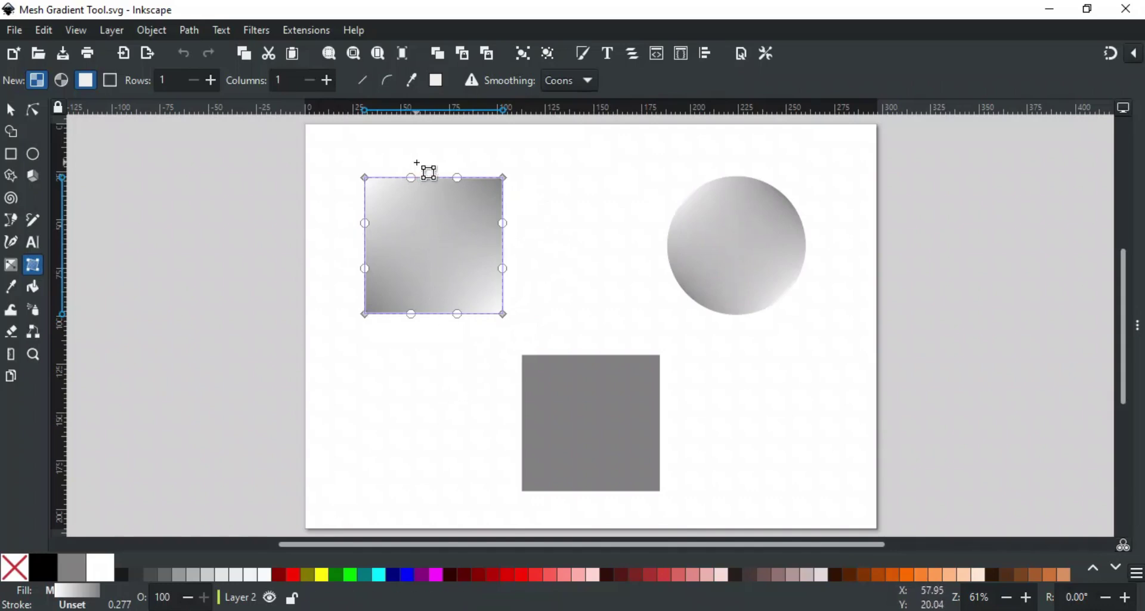
{"action": "left_click", "coordinate": [724, 243]}
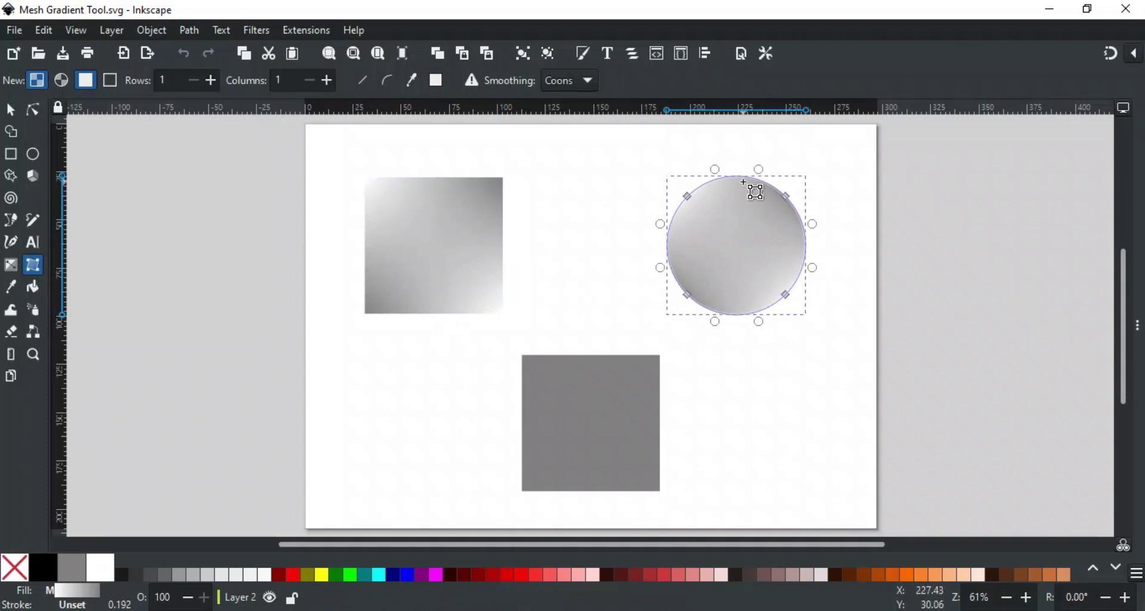
{"action": "left_click", "coordinate": [484, 270]}
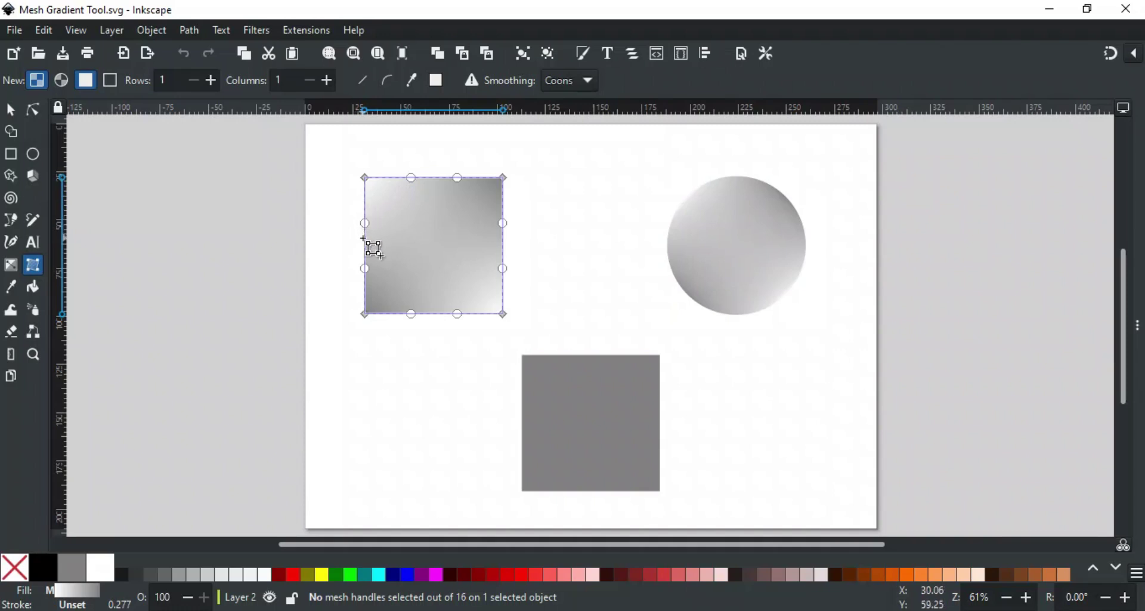
Add one horizontal and one vertical mesh line to the square, then to the circle.
{"action": "double_click", "coordinate": [365, 240]}
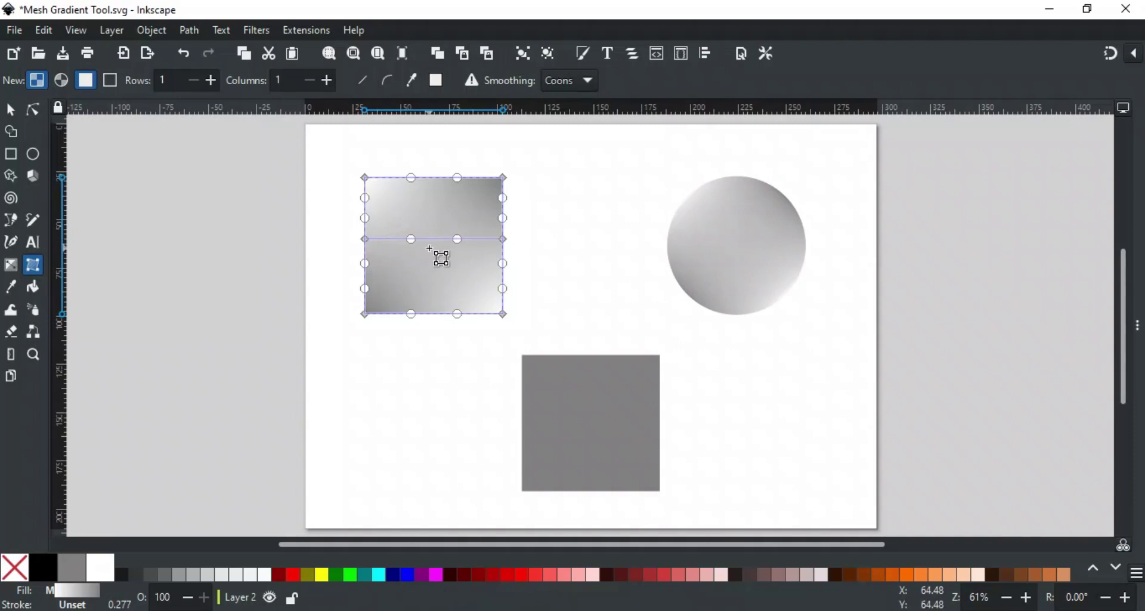
{"action": "double_click", "coordinate": [430, 177]}
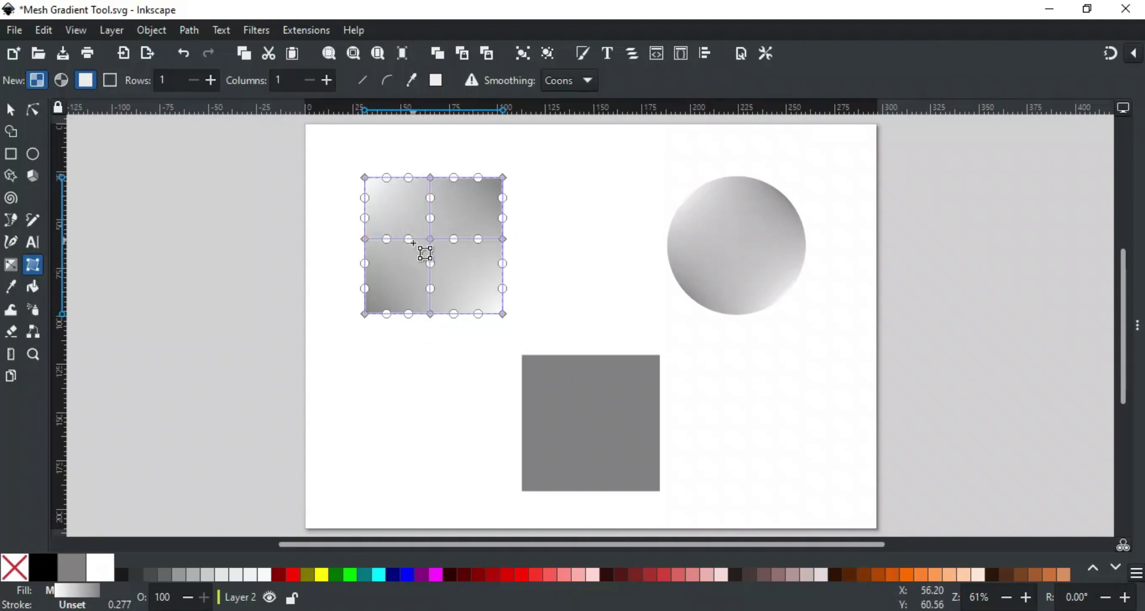
{"action": "left_click", "coordinate": [679, 251]}
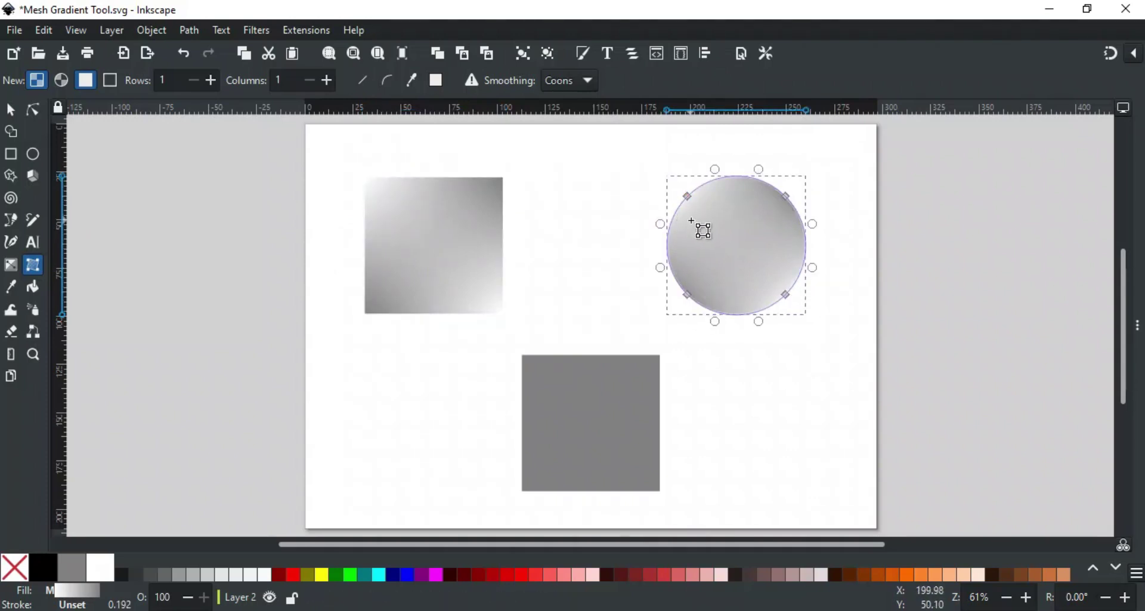
{"action": "double_click", "coordinate": [805, 241]}
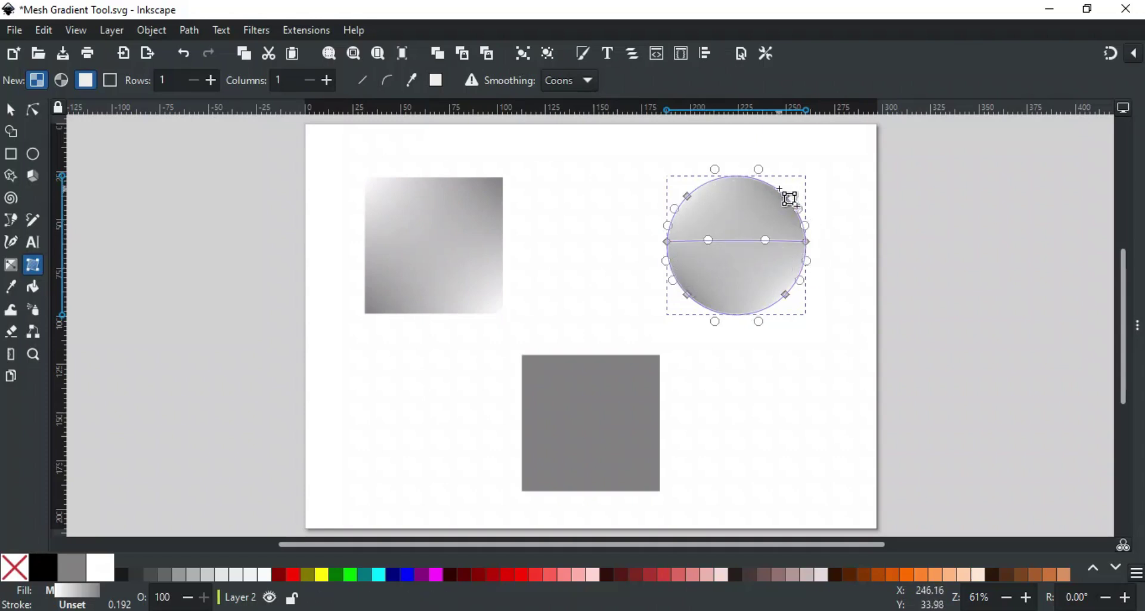
{"action": "double_click", "coordinate": [740, 177]}
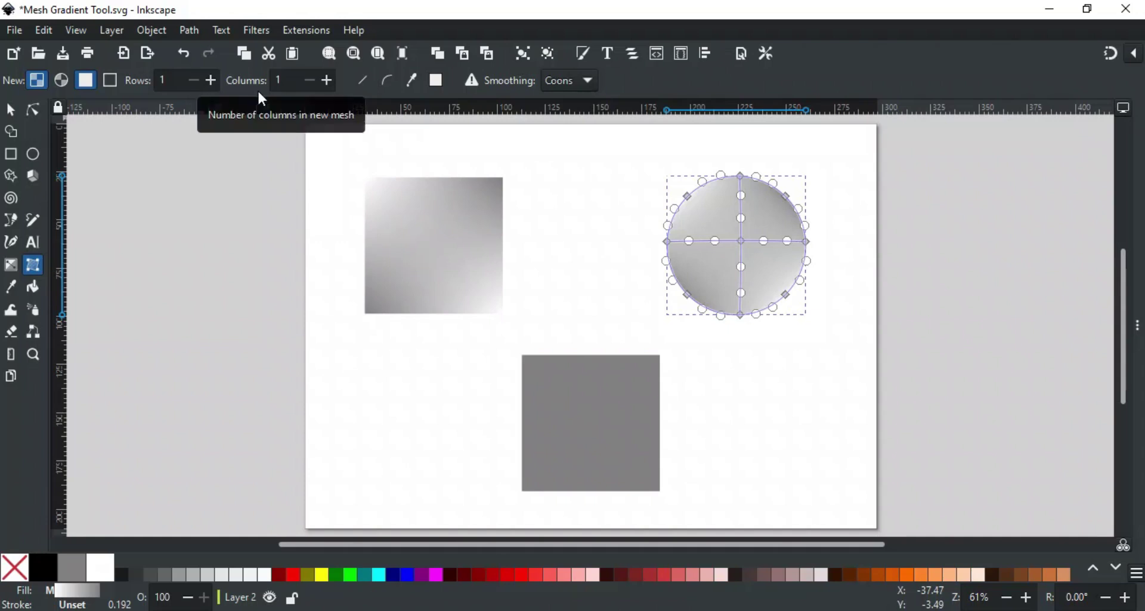
Set new meshes to 3 rows and 5 columns and apply one to the grey square.
{"action": "left_click", "coordinate": [177, 83]}
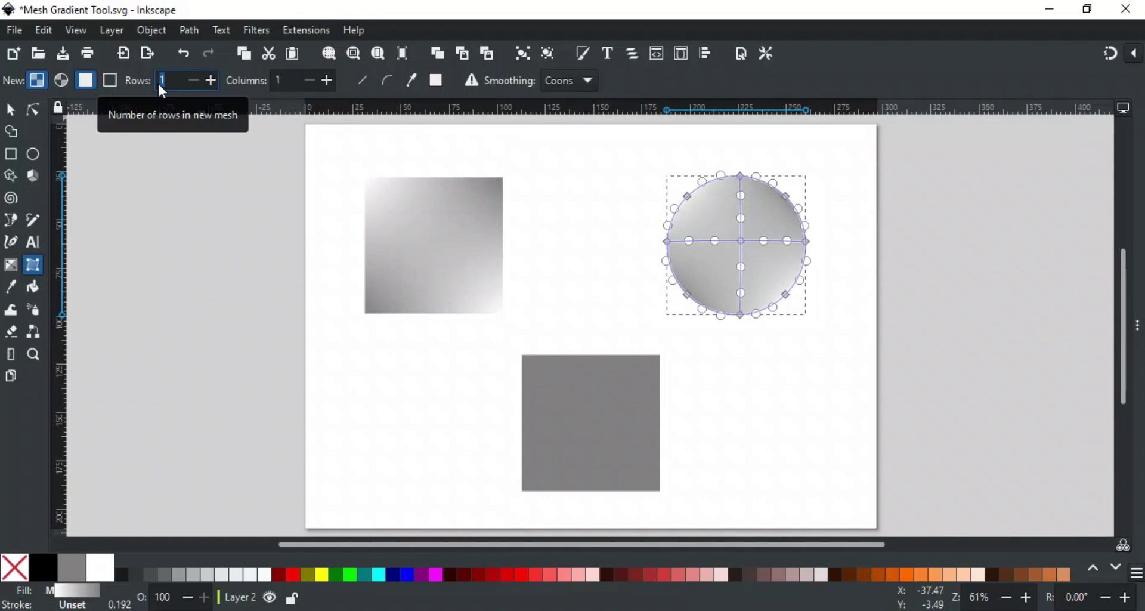
{"action": "type", "text": "3"}
{"action": "left_click", "coordinate": [280, 80]}
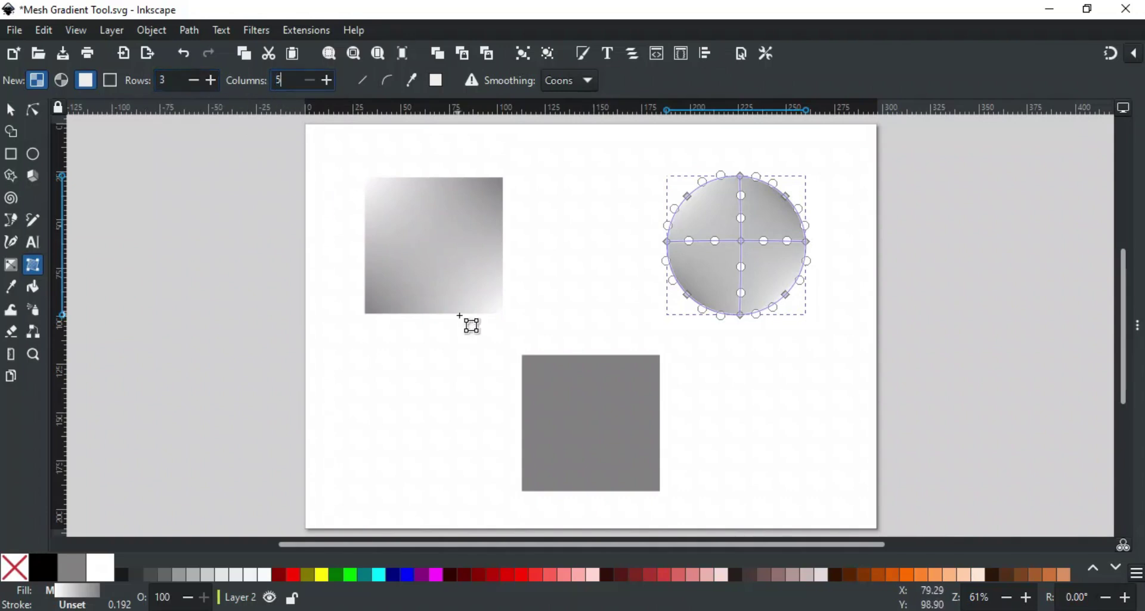
{"action": "double_click", "coordinate": [577, 405]}
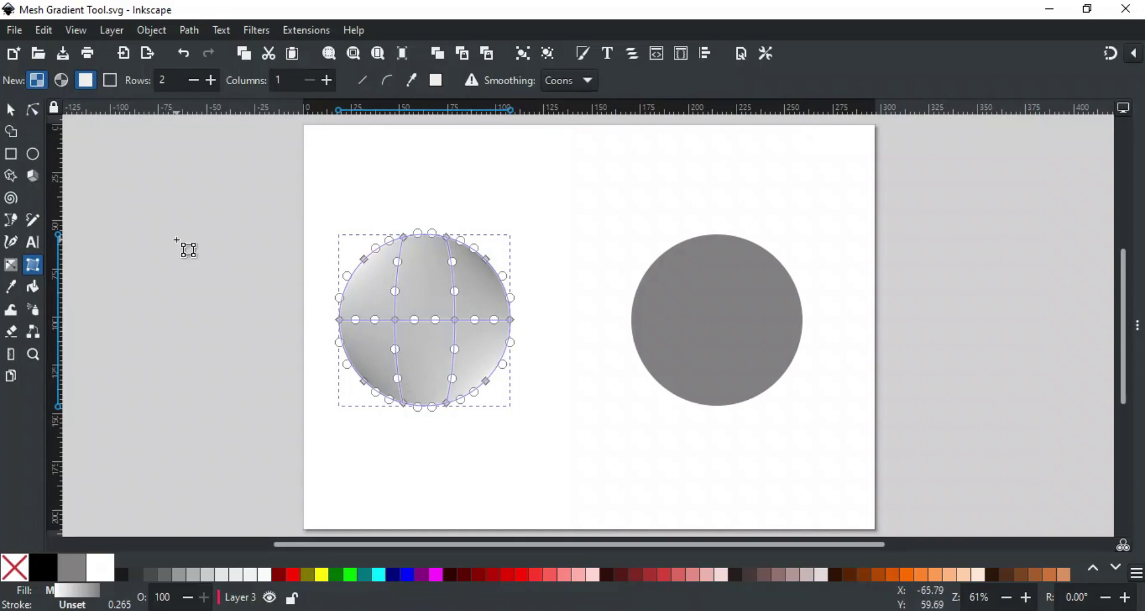
Apply a conical mesh gradient to the right circle, undoing a trial node drag.
{"action": "left_click", "coordinate": [61, 81]}
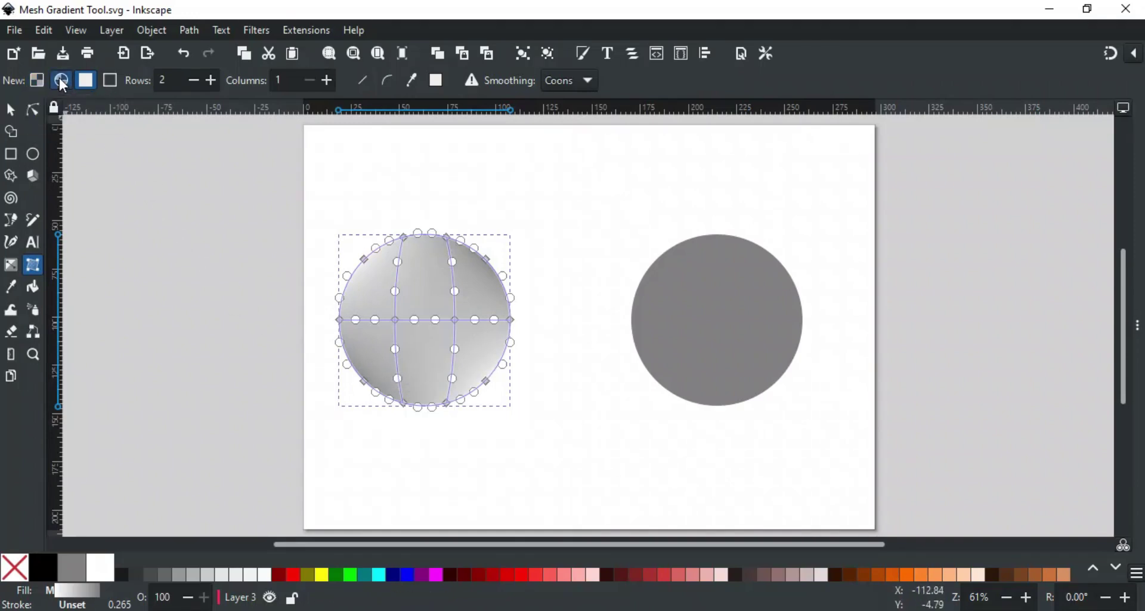
{"action": "double_click", "coordinate": [687, 287]}
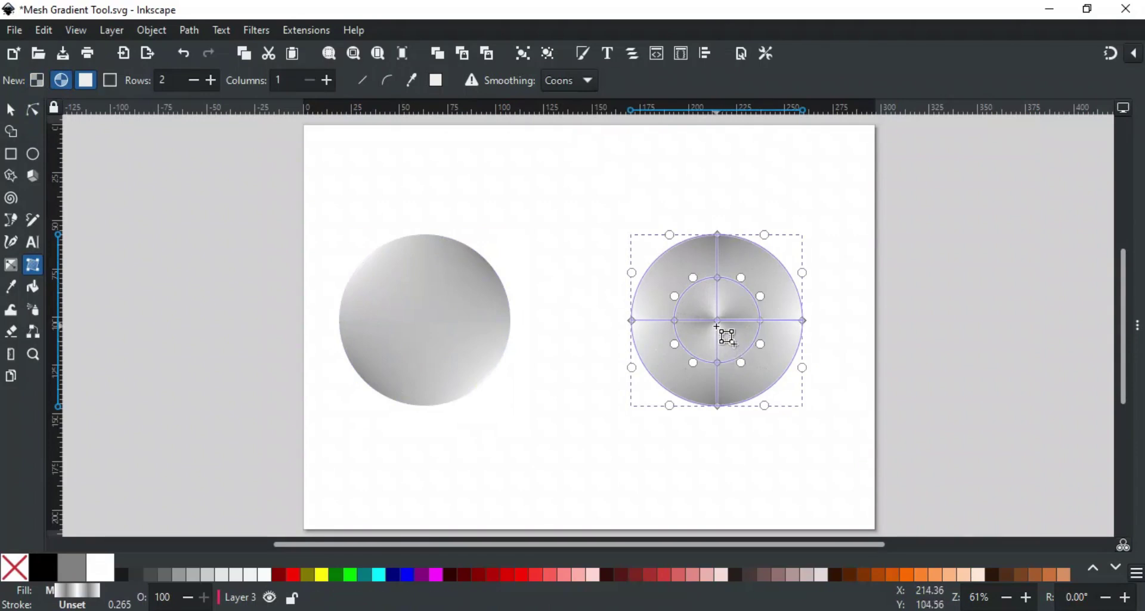
{"action": "left_click", "coordinate": [729, 300]}
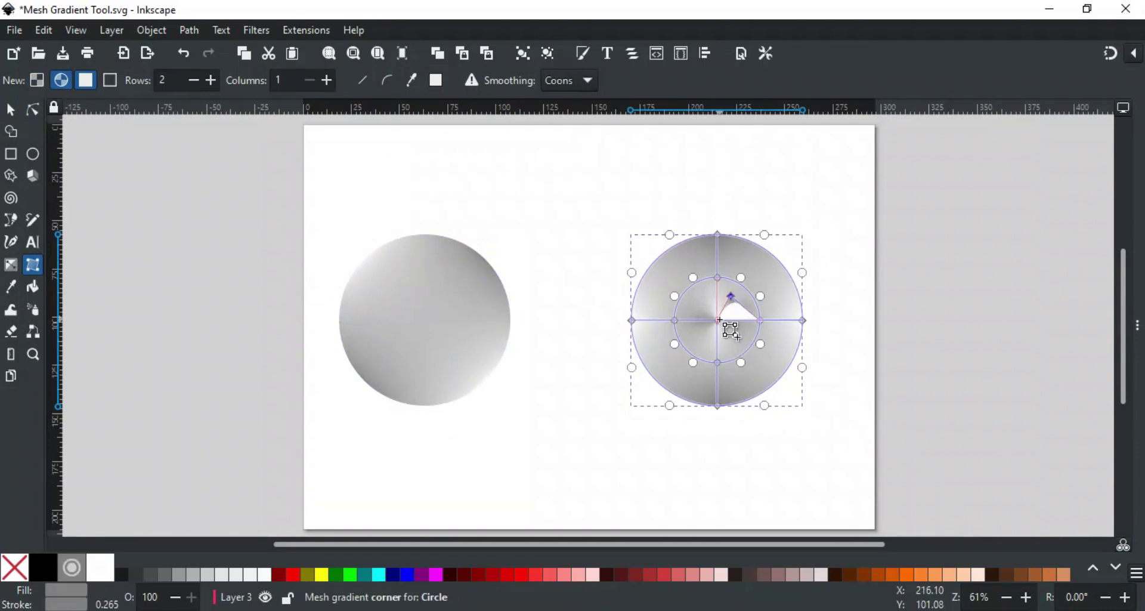
{"action": "left_click_drag", "start_coordinate": [719, 319], "coordinate": [745, 327]}
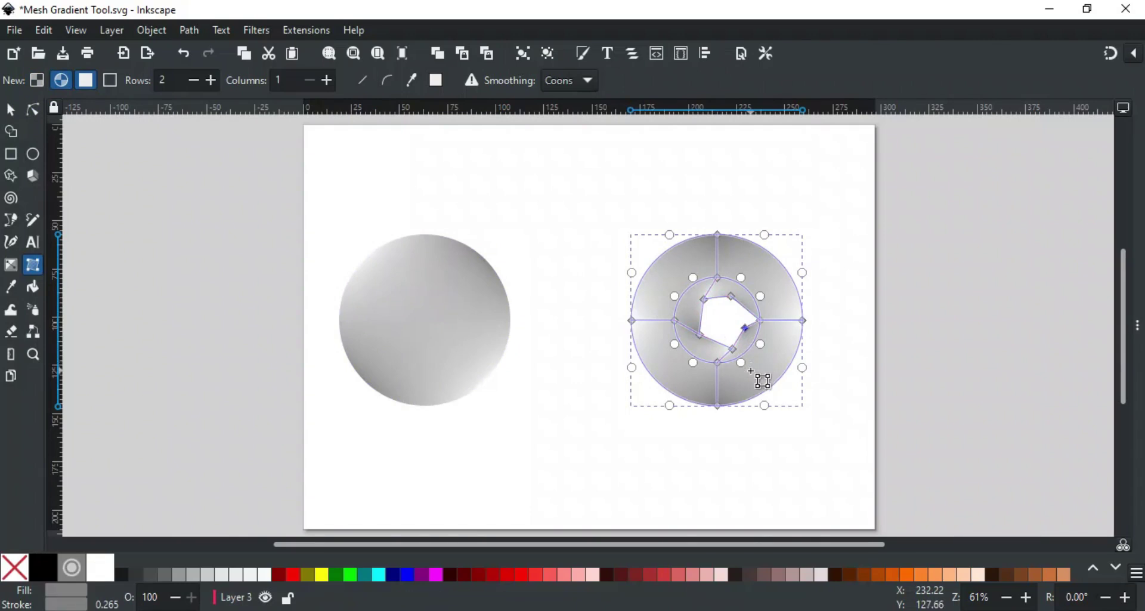
{"action": "key", "text": "ctrl+z"}
{"action": "key", "text": "ctrl+z"}
{"action": "key", "text": "ctrl+z"}
{"action": "key", "text": "ctrl+z"}
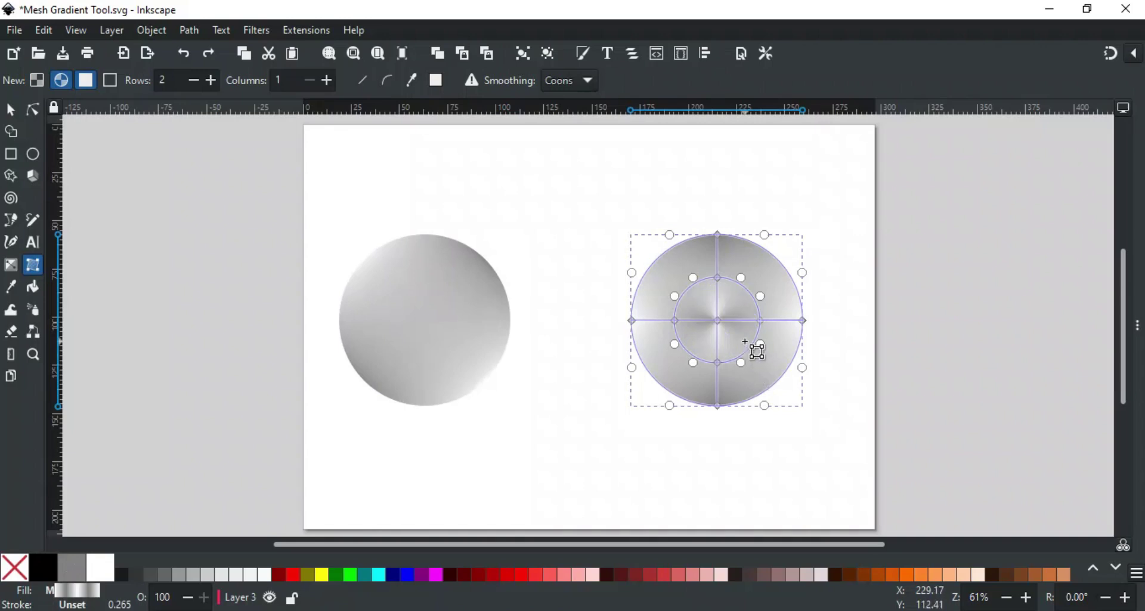
Add a new ring of nodes and a line dividing the upper-left patch.
{"action": "mouse_move", "coordinate": [700, 315]}
{"action": "left_mouse_down"}
{"action": "mouse_move", "coordinate": [747, 343]}
{"action": "mouse_move", "coordinate": [733, 329]}
{"action": "mouse_move", "coordinate": [767, 299]}
{"action": "mouse_move", "coordinate": [706, 328]}
{"action": "mouse_move", "coordinate": [717, 320]}
{"action": "left_mouse_up"}
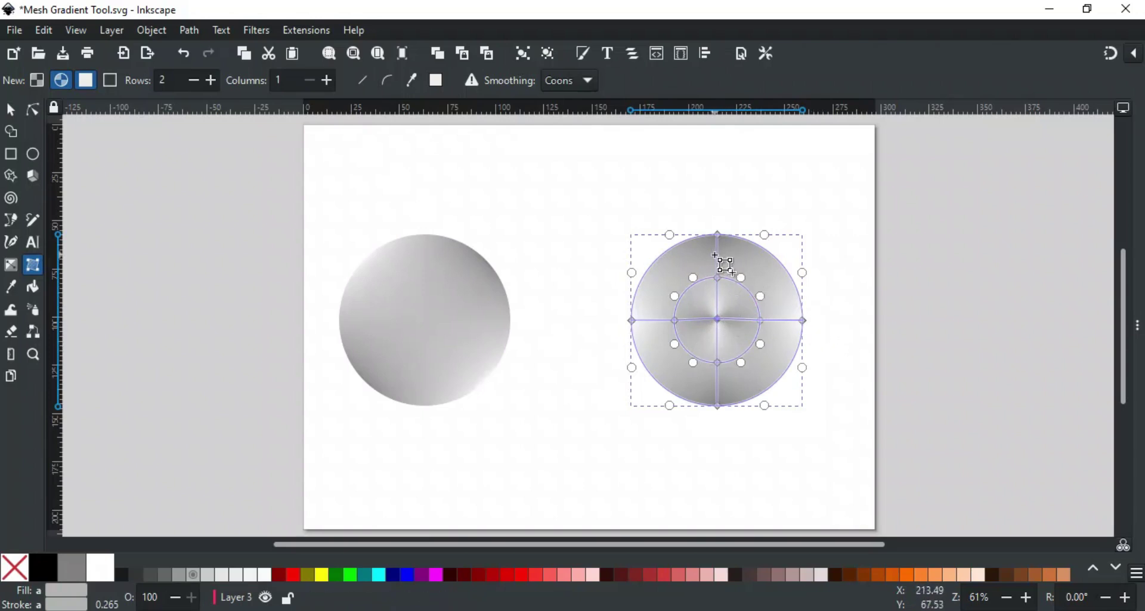
{"action": "double_click", "coordinate": [726, 261]}
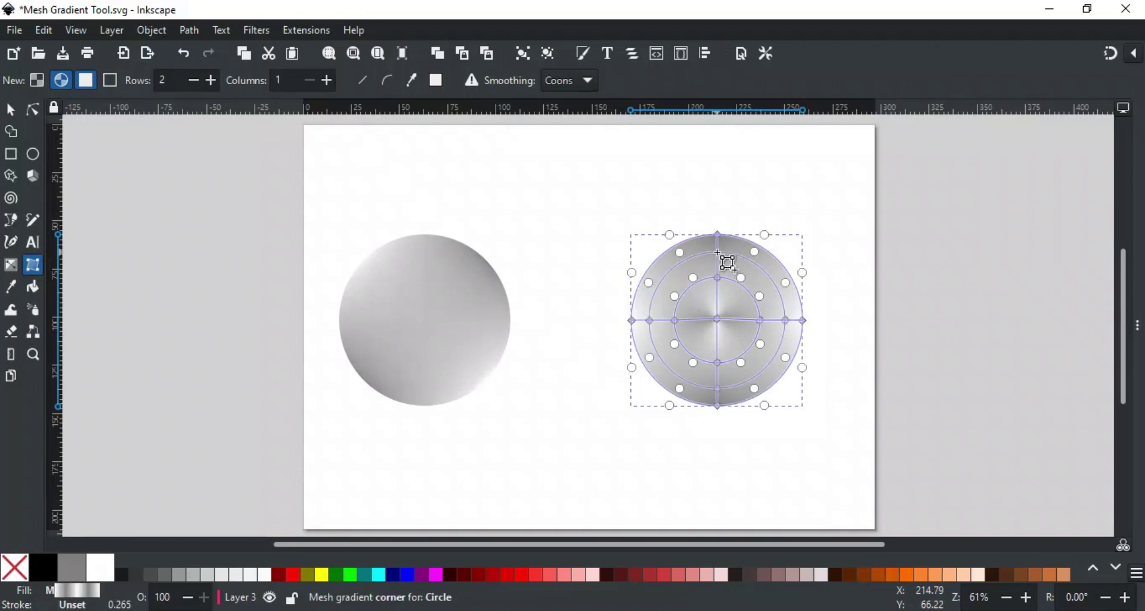
{"action": "double_click", "coordinate": [672, 271]}
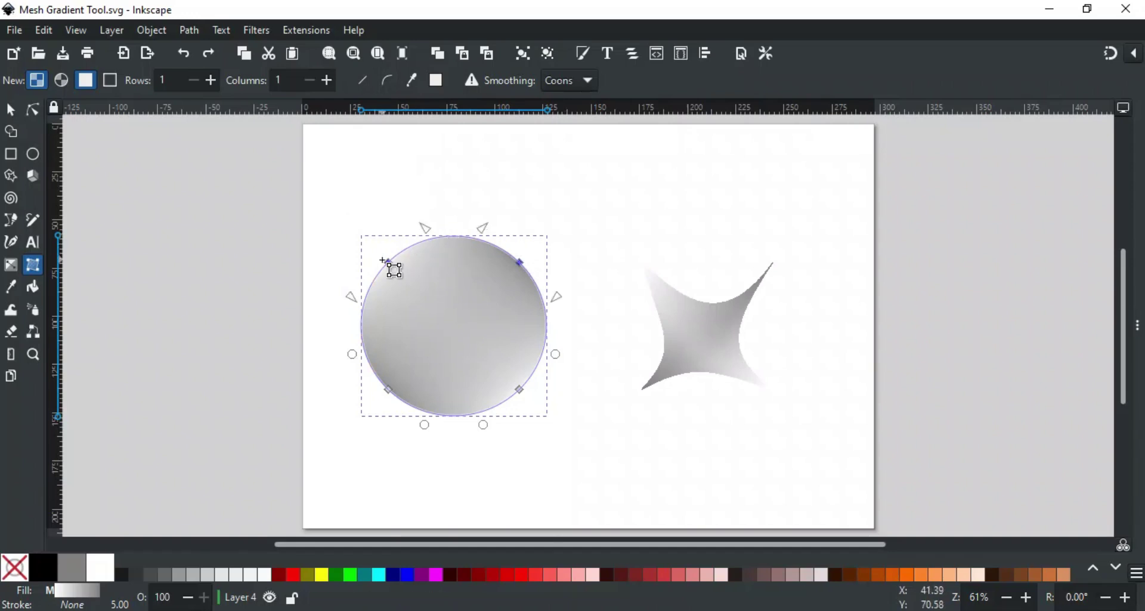
Make the side between the two top mesh corners straight, then switch it to a curve side.
{"action": "left_click", "coordinate": [511, 257], "text": "shift"}
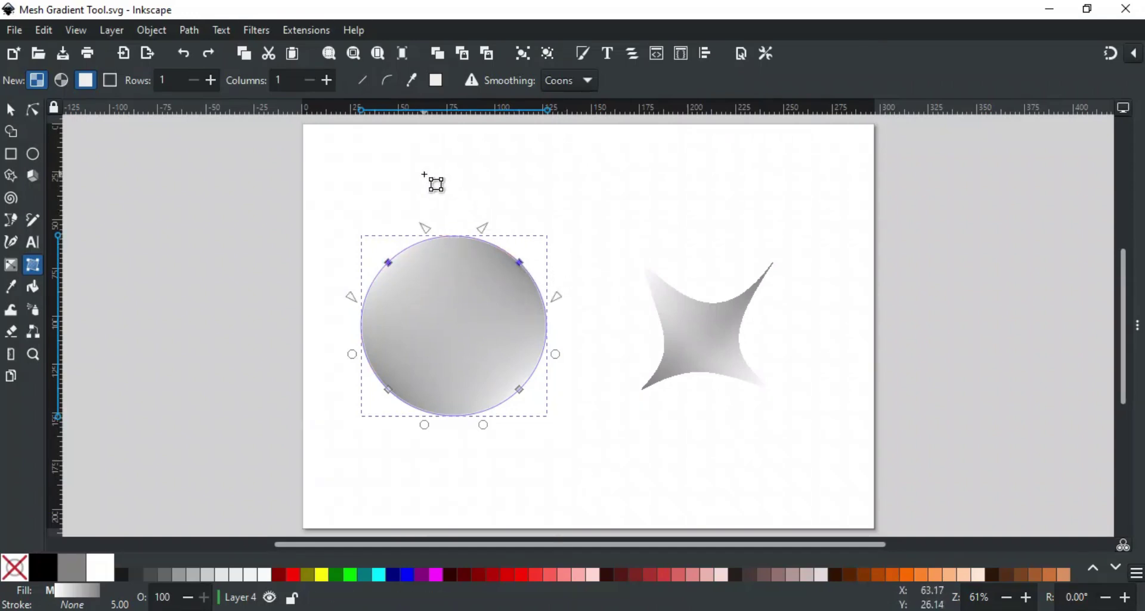
{"action": "left_click", "coordinate": [365, 81]}
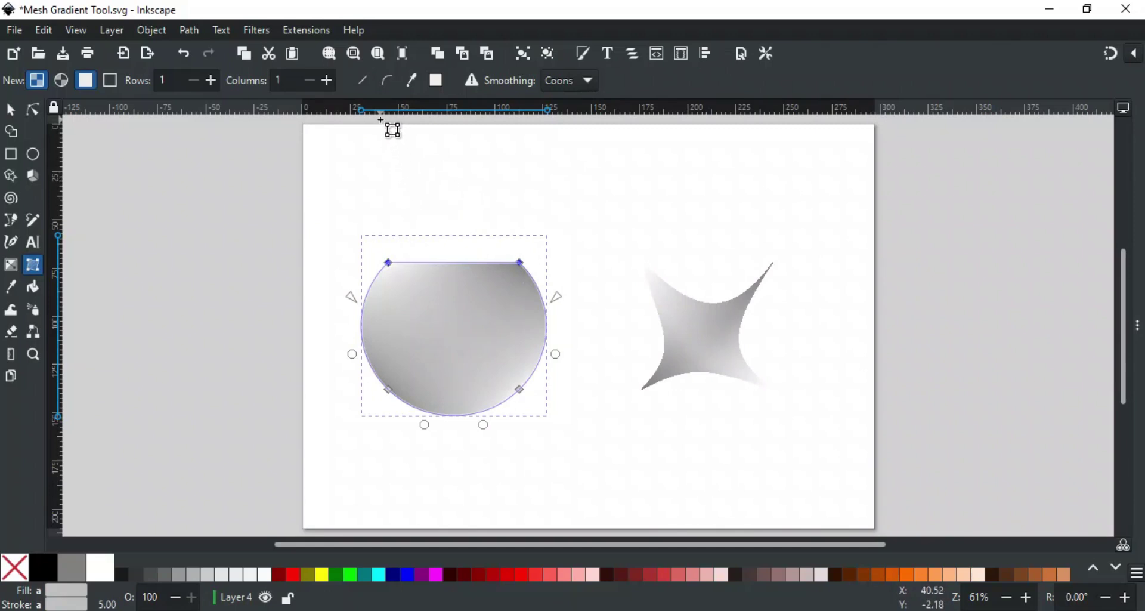
{"action": "left_click", "coordinate": [361, 82]}
Select all four corners of the star's mesh and turn its sides into curves.
{"action": "left_click", "coordinate": [711, 330]}
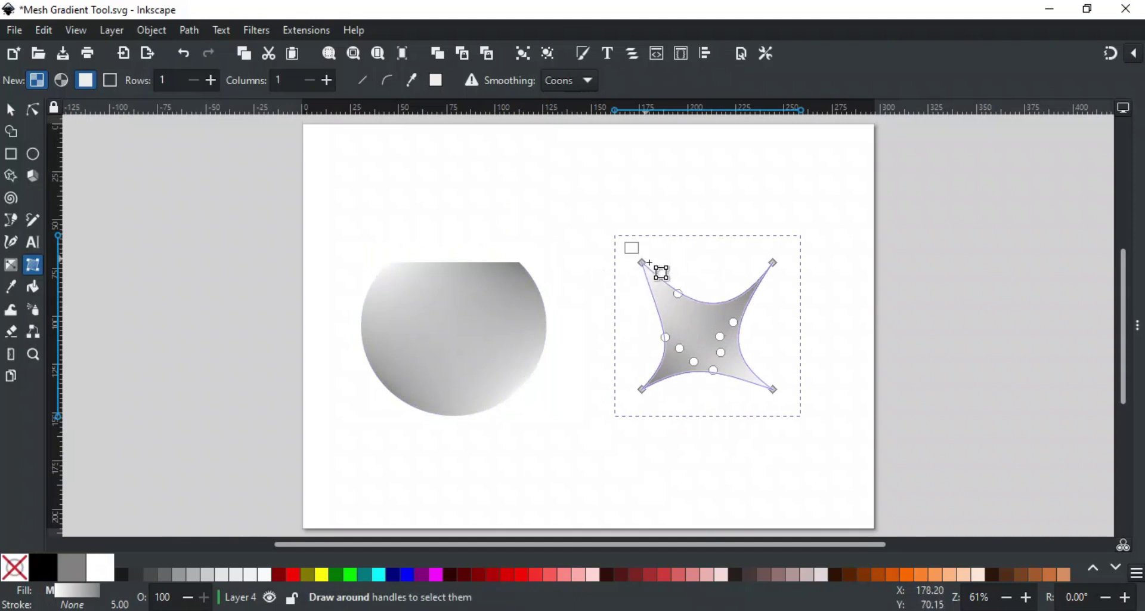
{"action": "left_click_drag", "start_coordinate": [627, 243], "coordinate": [801, 404]}
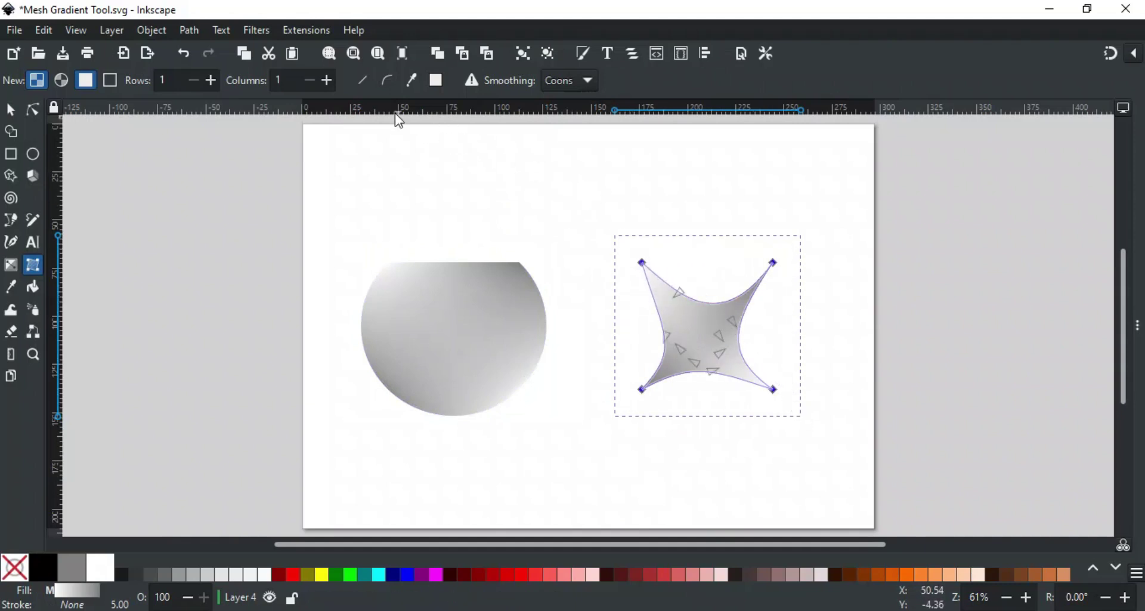
{"action": "left_click", "coordinate": [384, 83]}
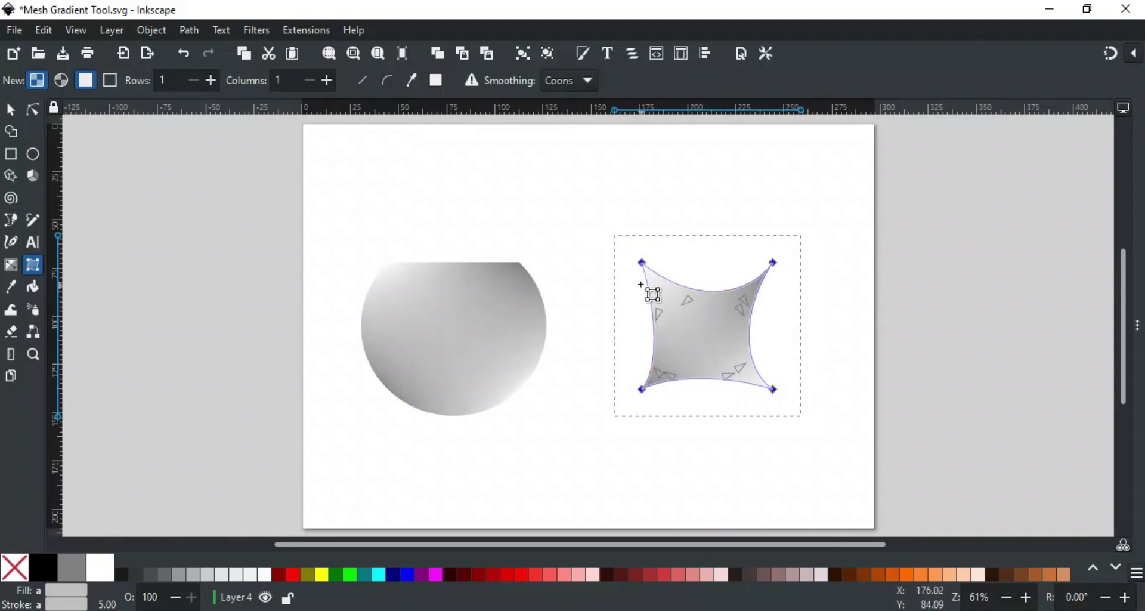
{"action": "left_click", "coordinate": [789, 364]}
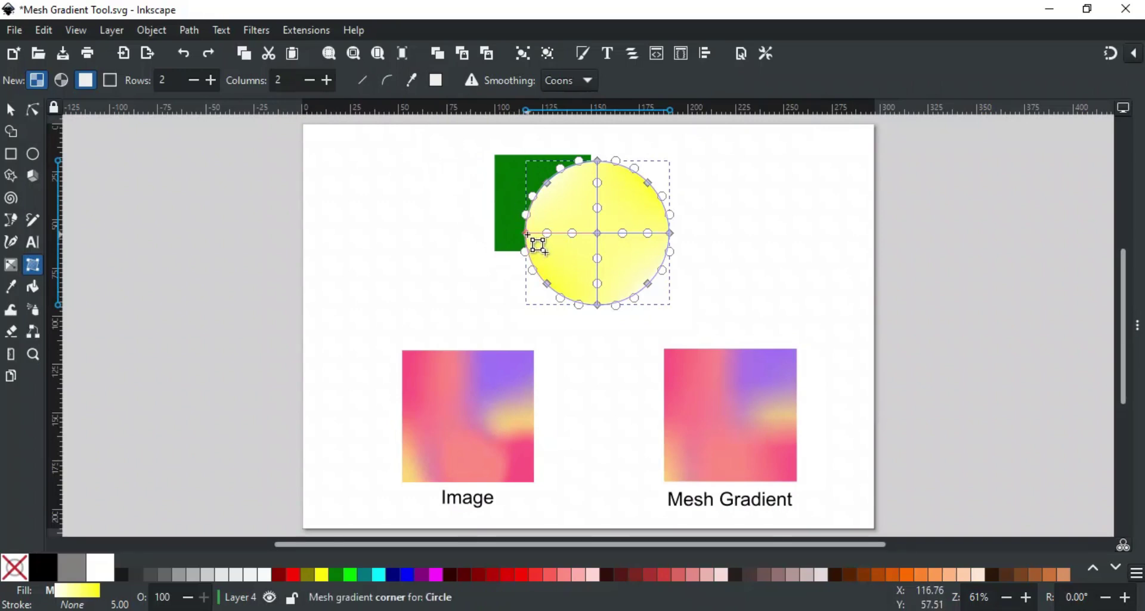
Pick the left mesh corner's colour from the green square beneath the circle.
{"action": "left_click", "coordinate": [411, 81]}
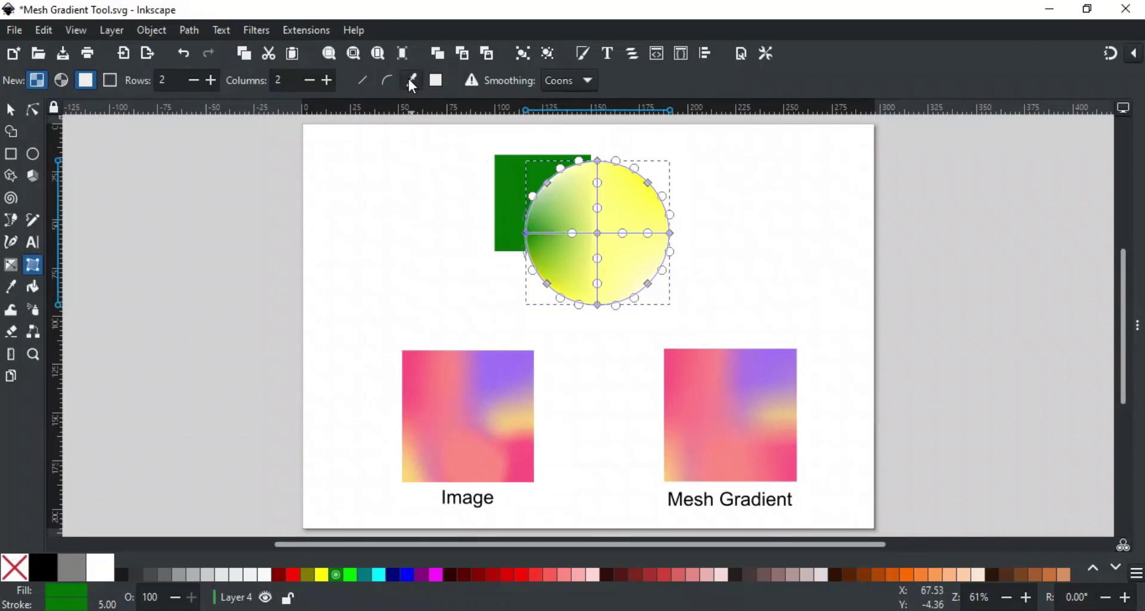
{"action": "left_click", "coordinate": [496, 275]}
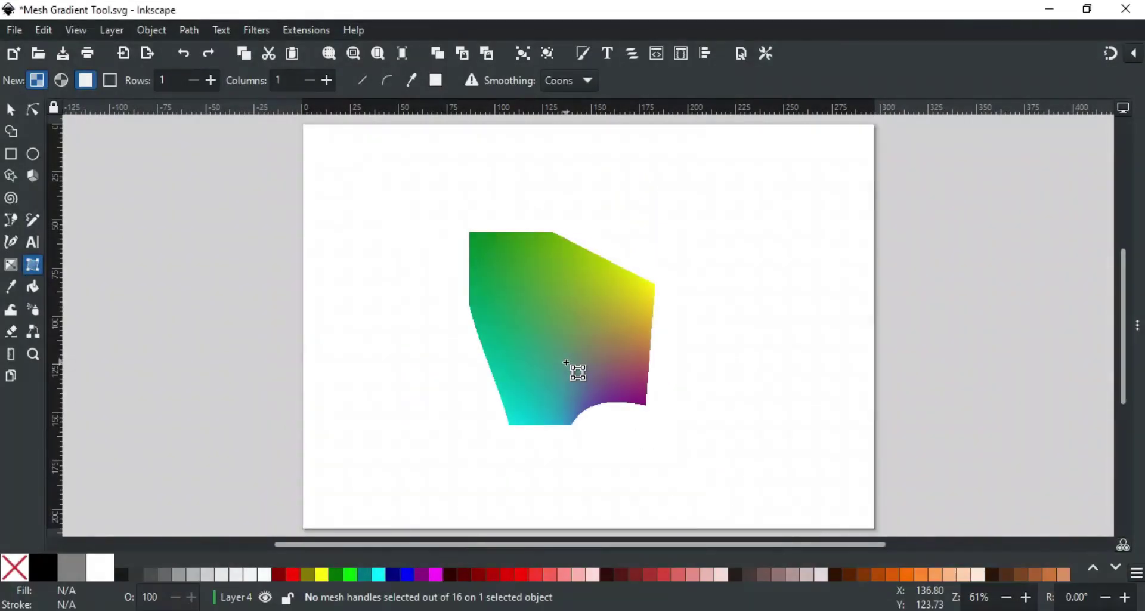
Select the green, yellow, purple and aqua shape and scale its mesh to the bounding box.
{"action": "left_click", "coordinate": [566, 363]}
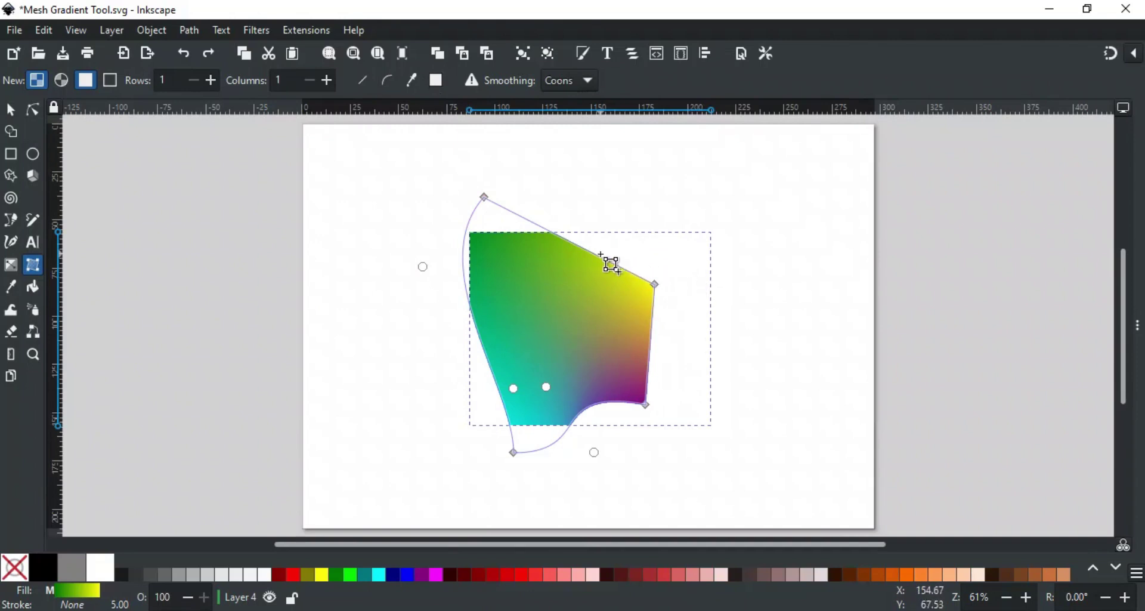
{"action": "left_click", "coordinate": [435, 83]}
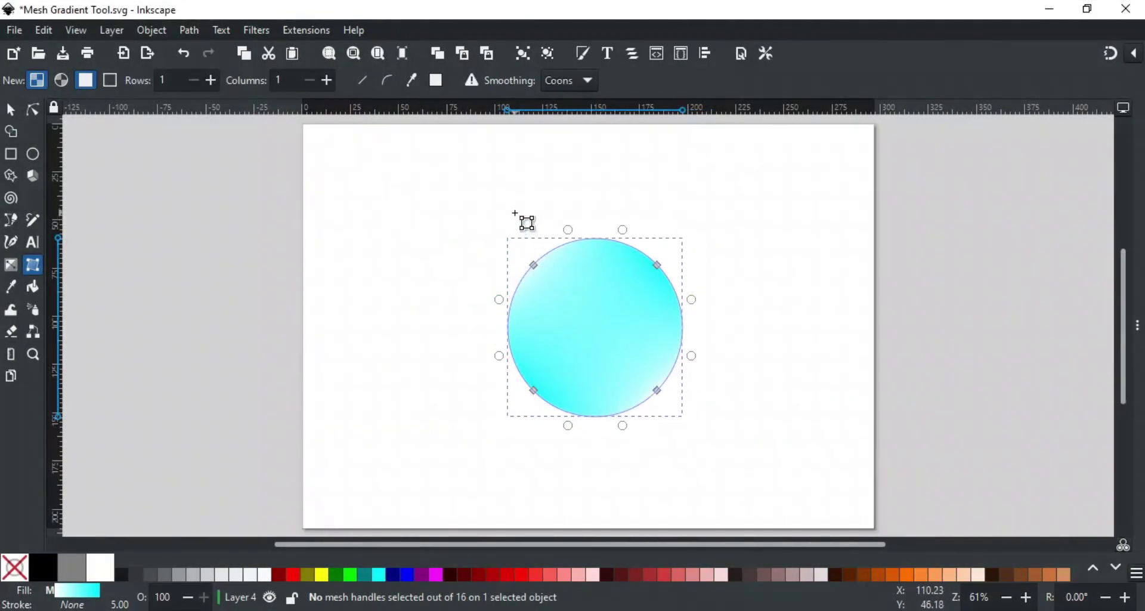
View the SVG 2 compatibility warning on the Mesh toolbar.
{"action": "left_click", "coordinate": [472, 84]}
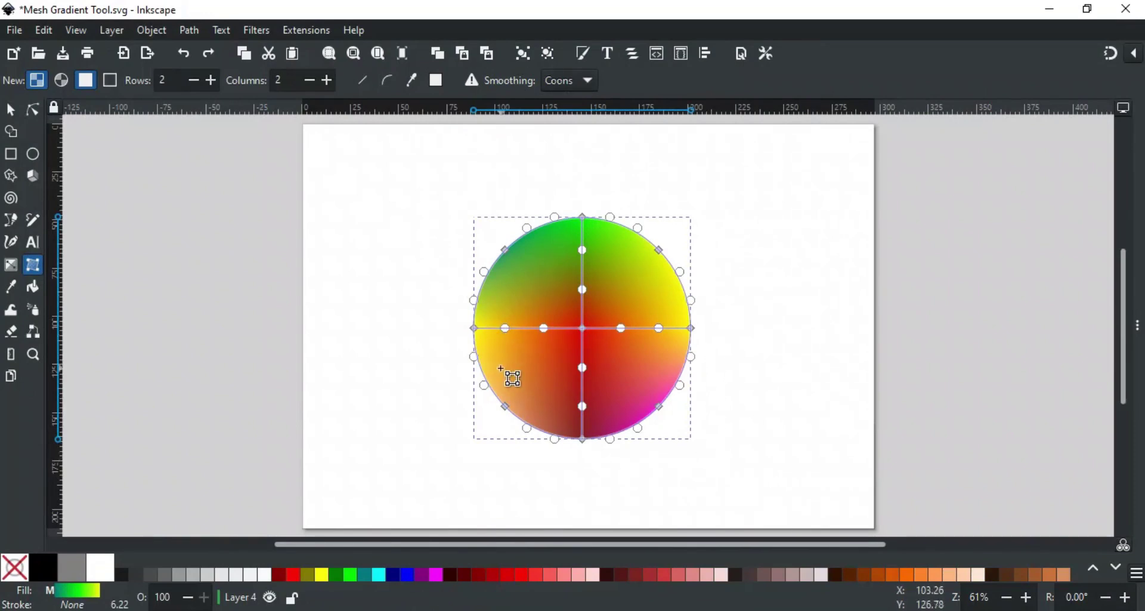
Switch the circle's mesh gradient smoothing to Bicubic and deselect to view the blended colours.
{"action": "left_click", "coordinate": [566, 83]}
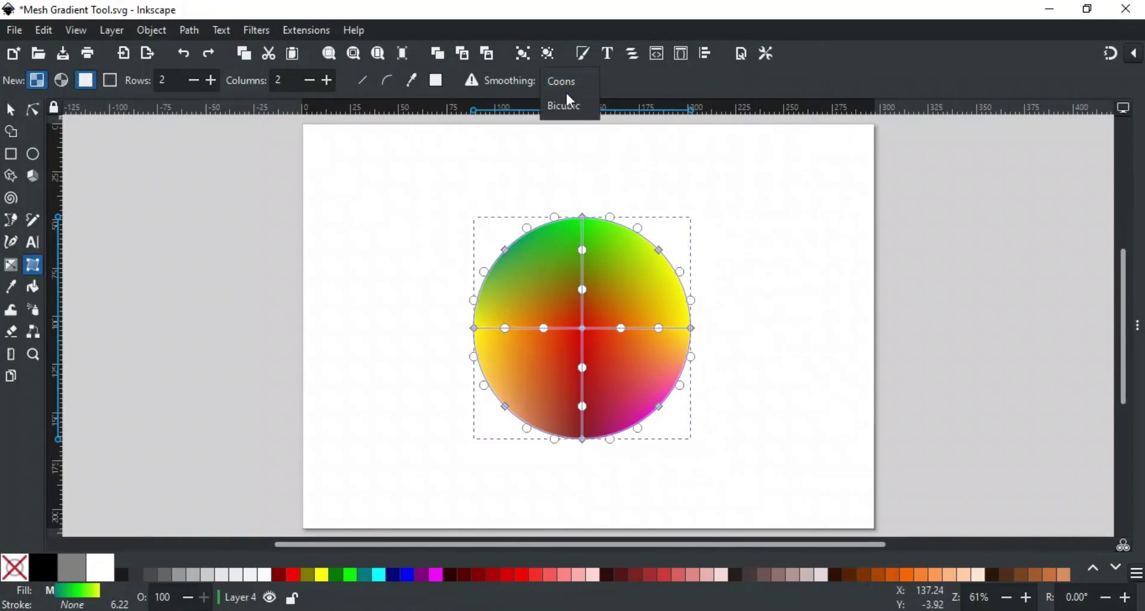
{"action": "left_click", "coordinate": [567, 106]}
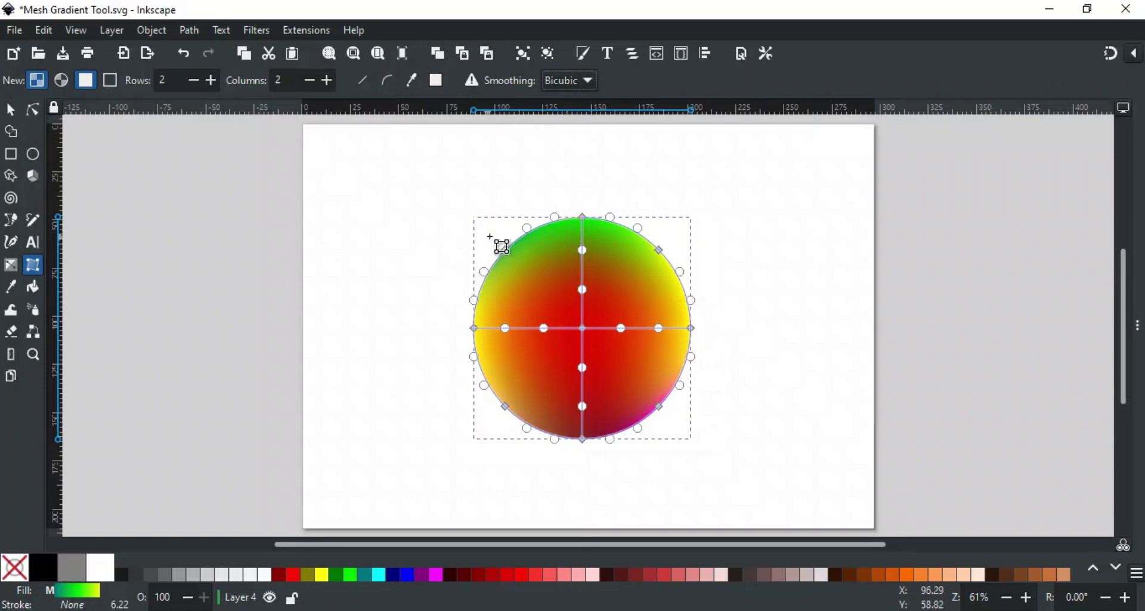
{"action": "left_click", "coordinate": [747, 294]}
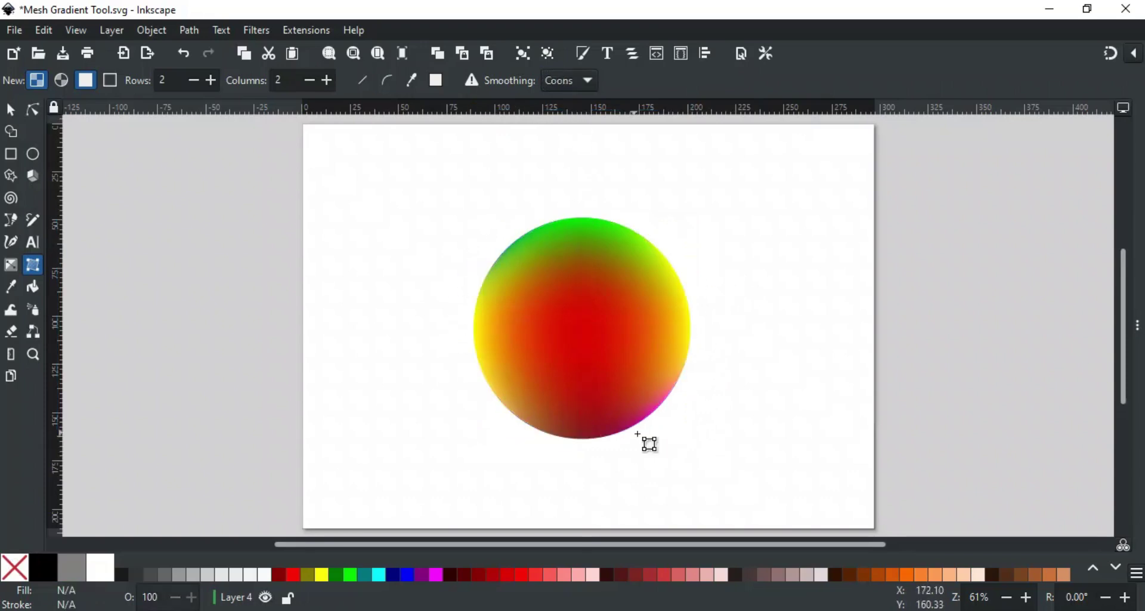